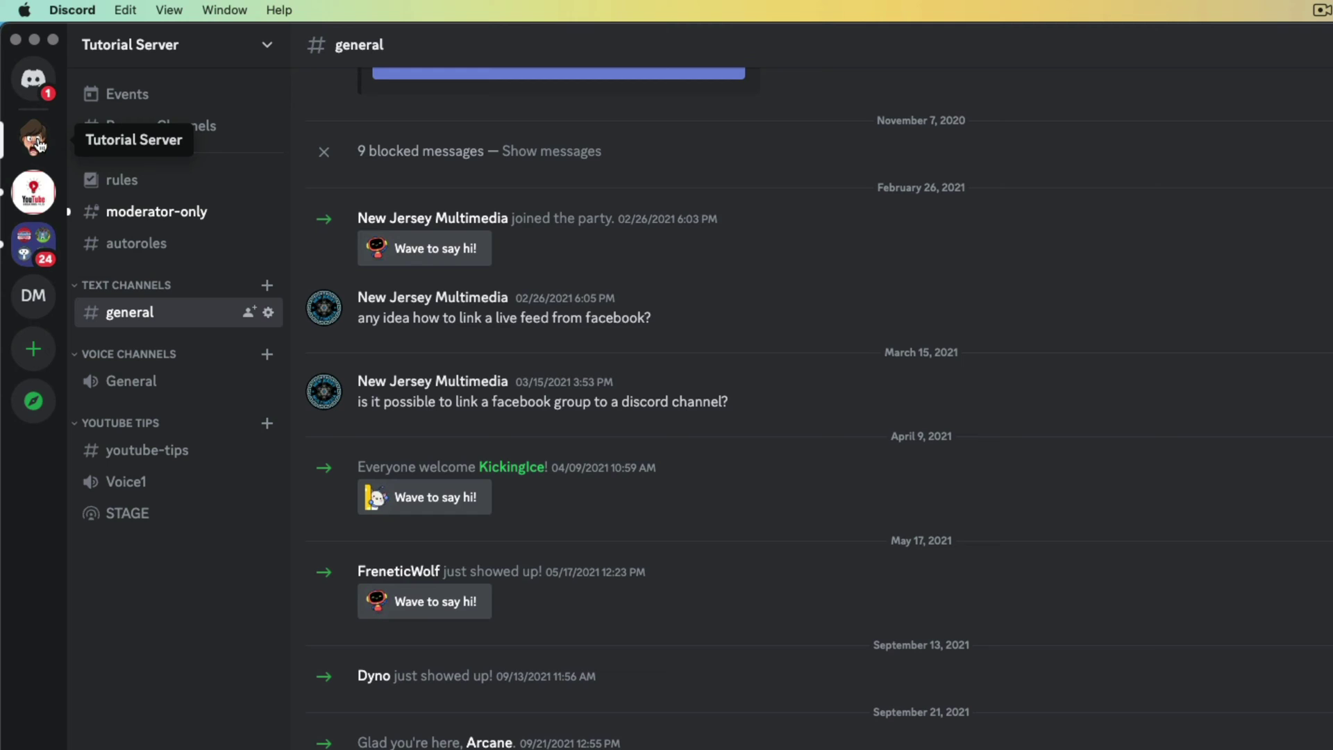
Step: Open Tutorial Server's settings and start Delete Server to bring up its confirmation
click(268, 47)
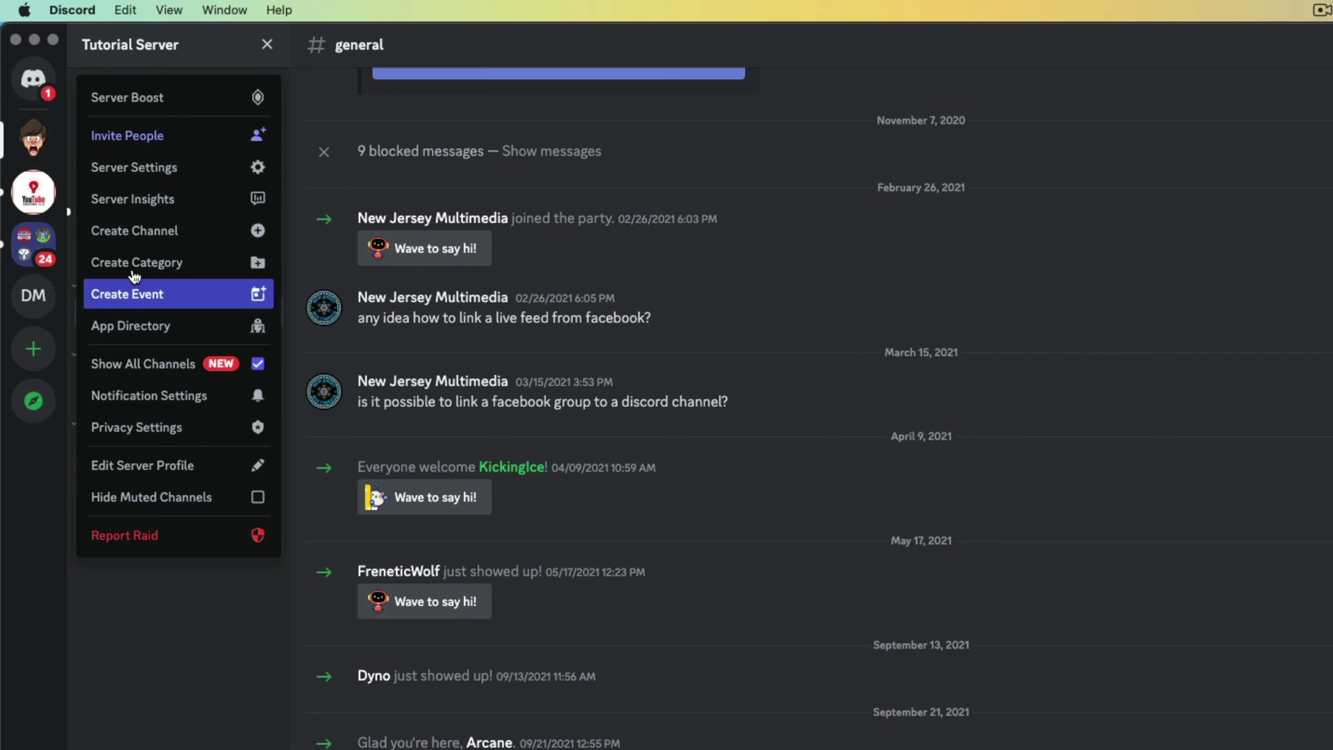
click(182, 172)
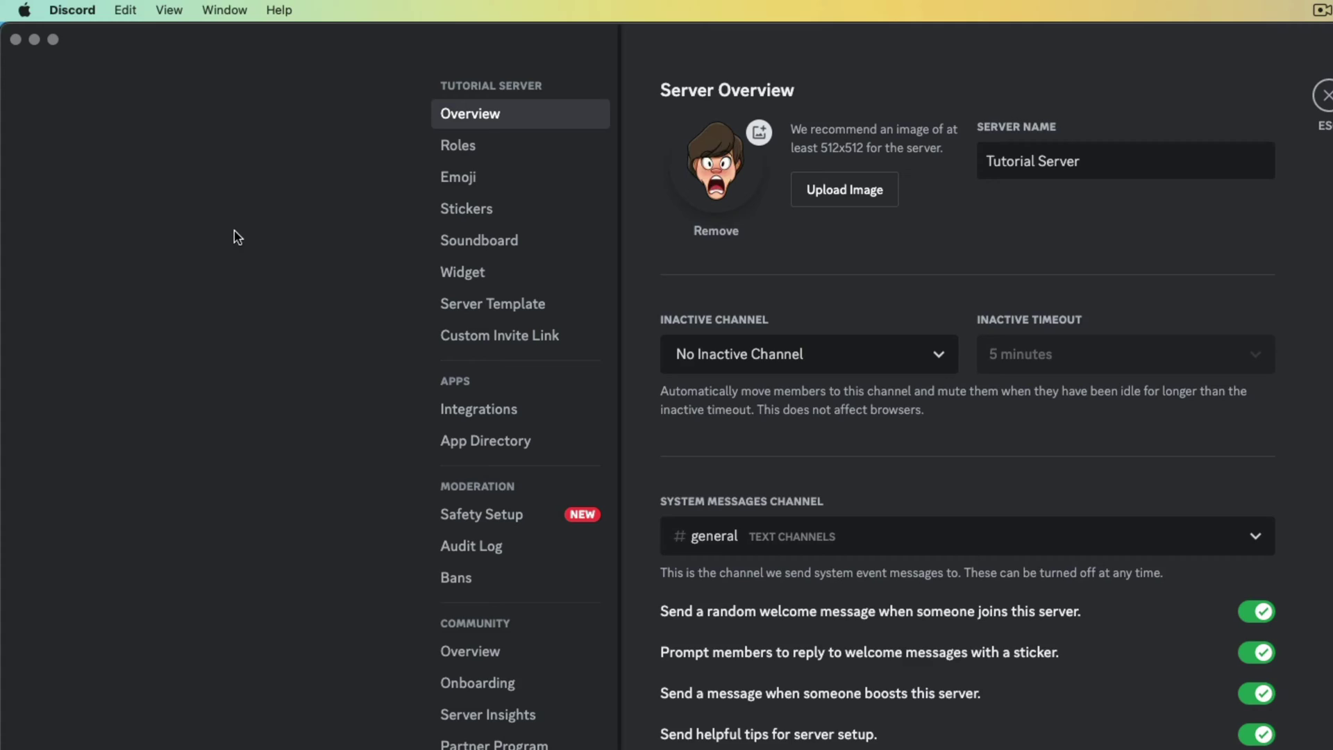
scroll(114, 458, down, 3)
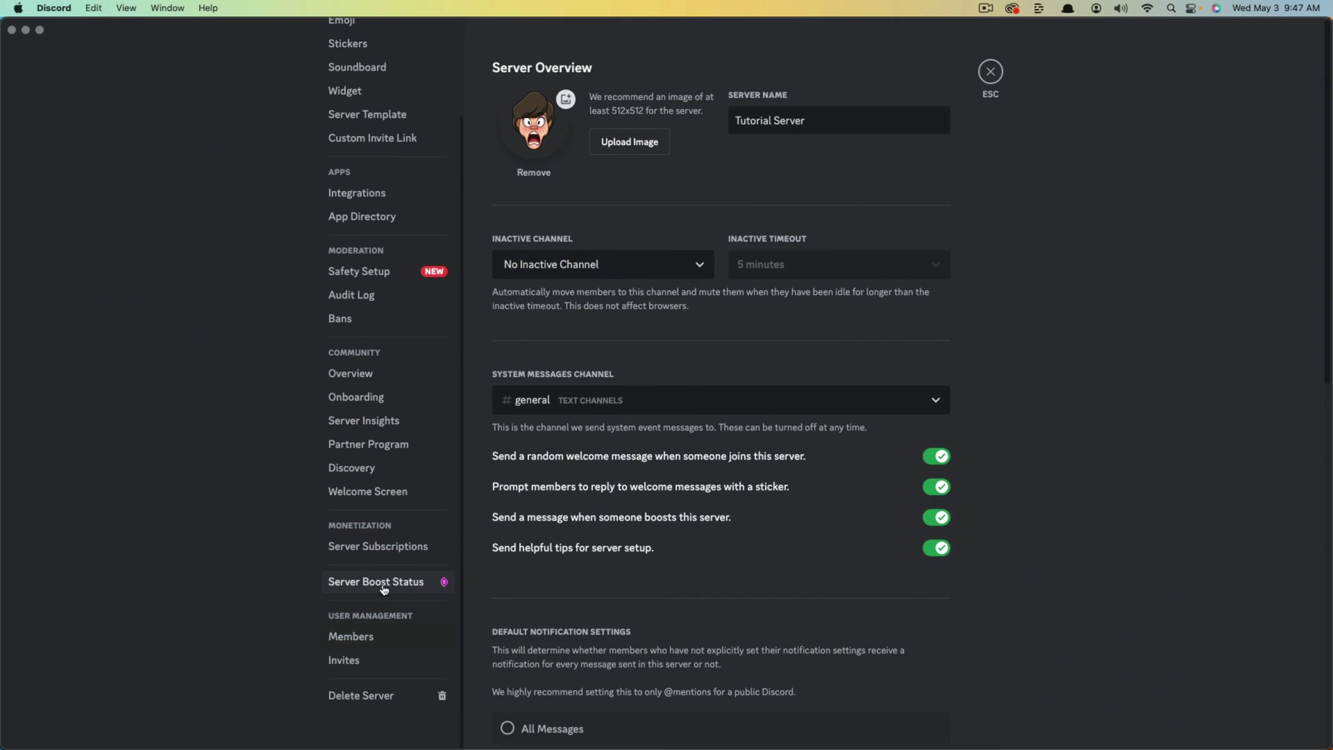
click(361, 694)
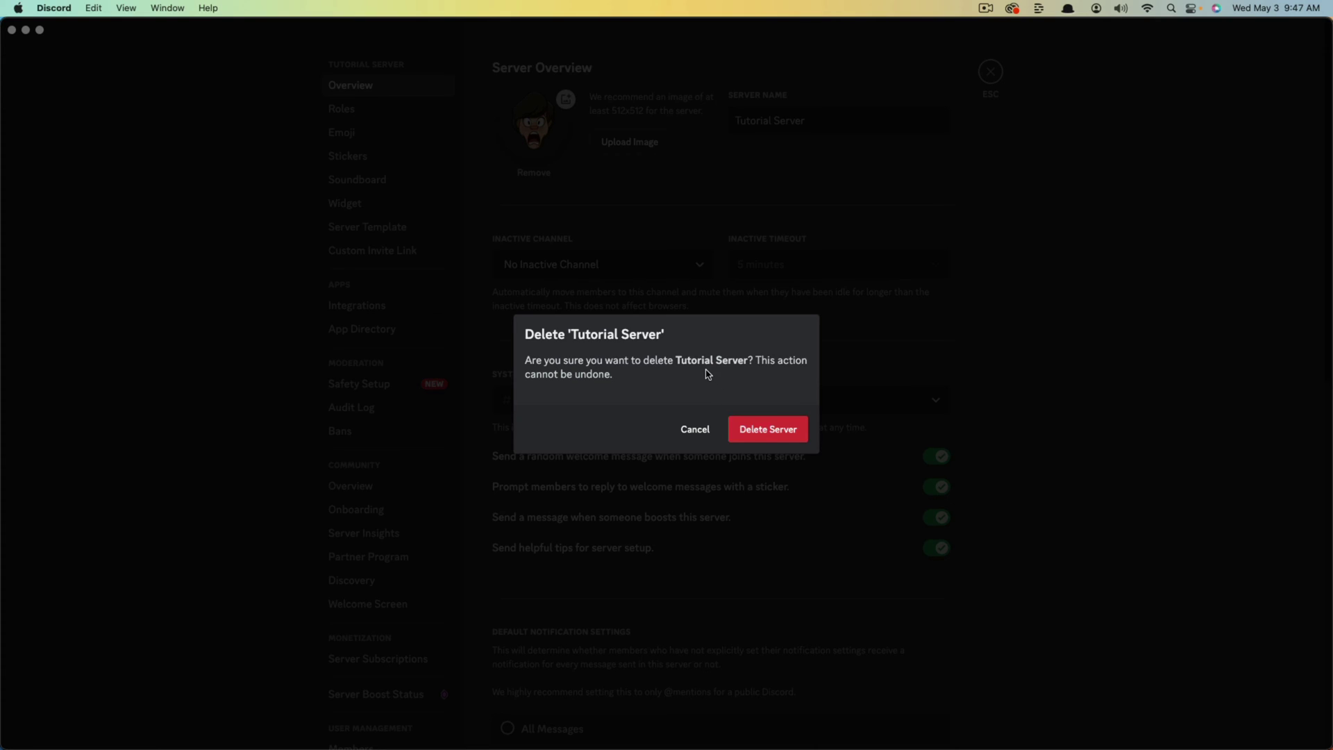
Step: Cancel the desktop deletion and show Tutorial Server's options in the iOS app
click(695, 429)
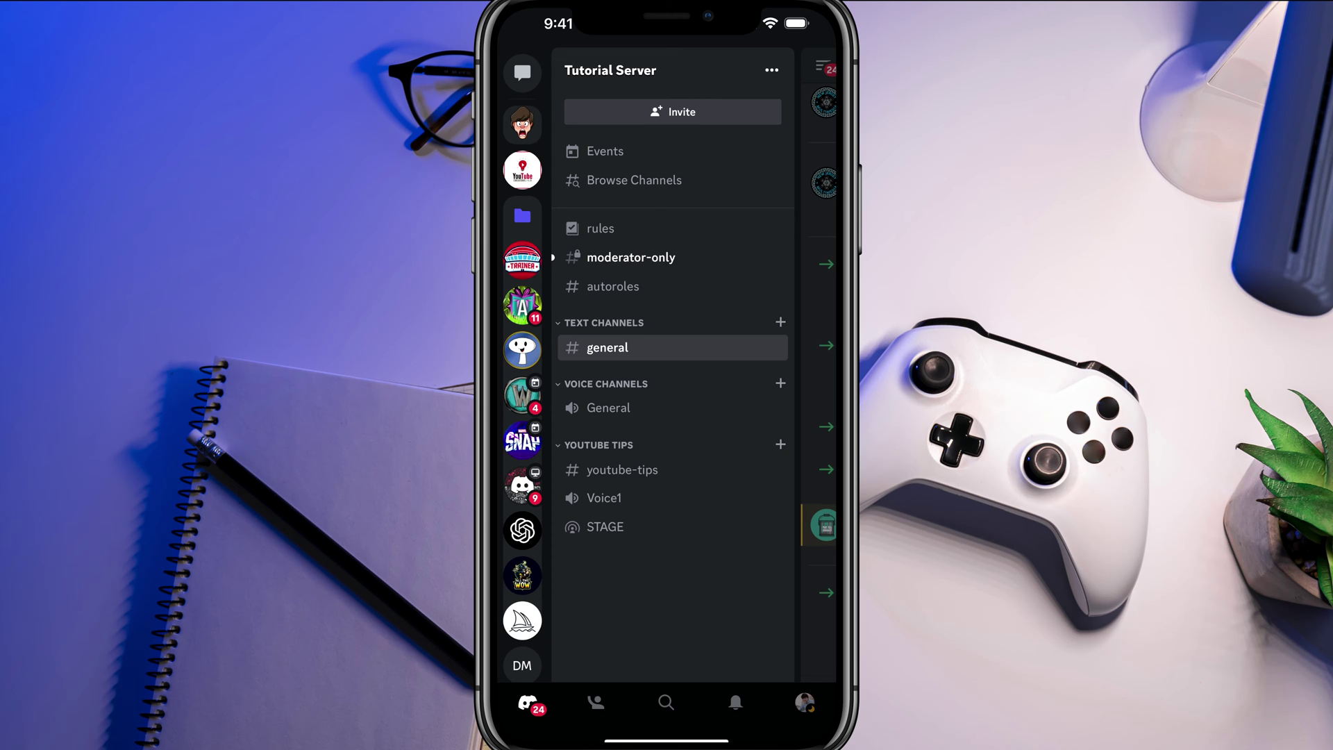
click(772, 70)
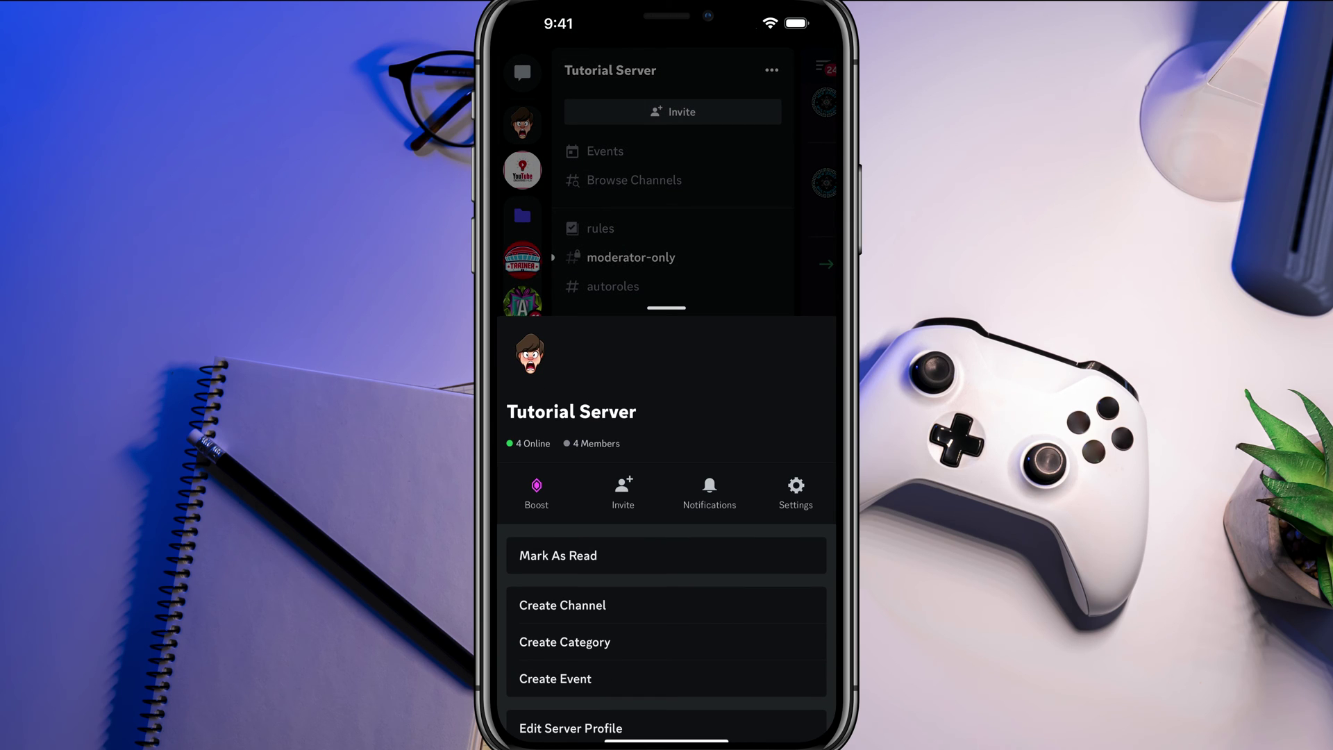
Step: Request Delete Server from Tutorial Server's Overview settings on iOS, then answer No
click(796, 490)
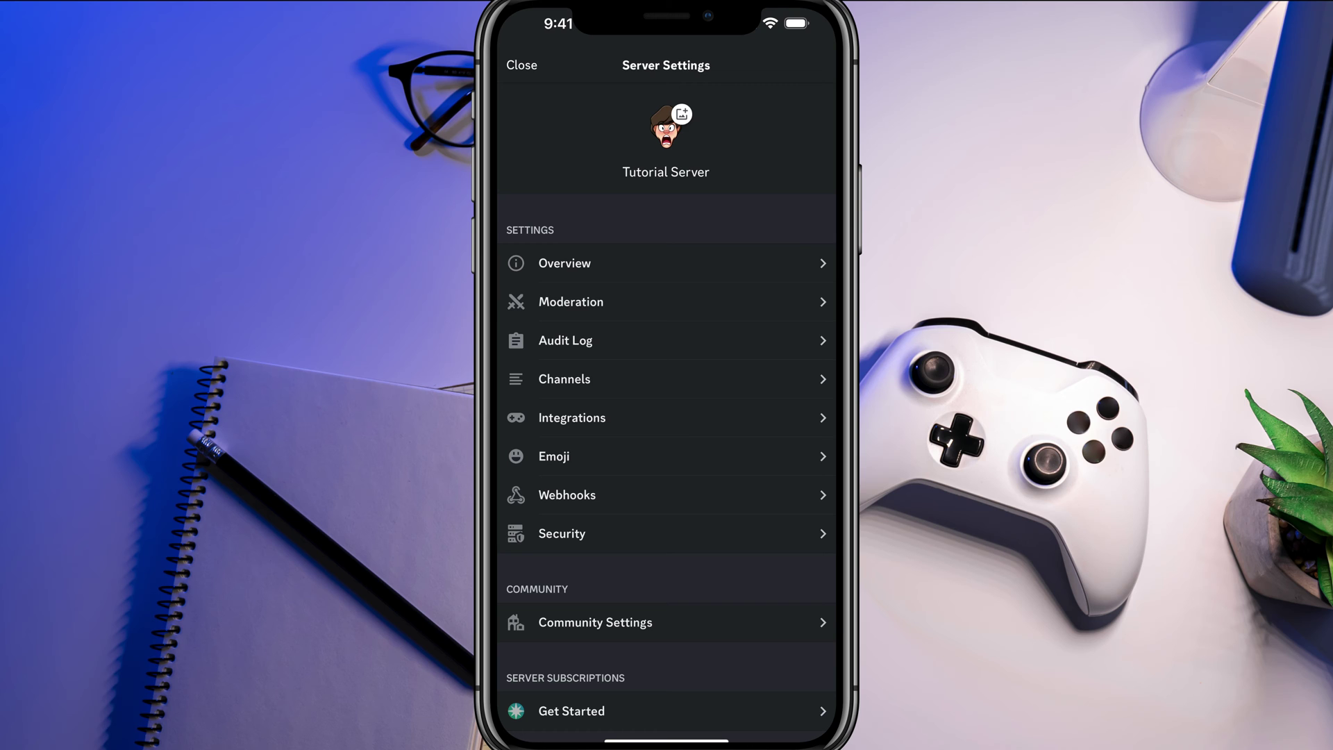
click(666, 262)
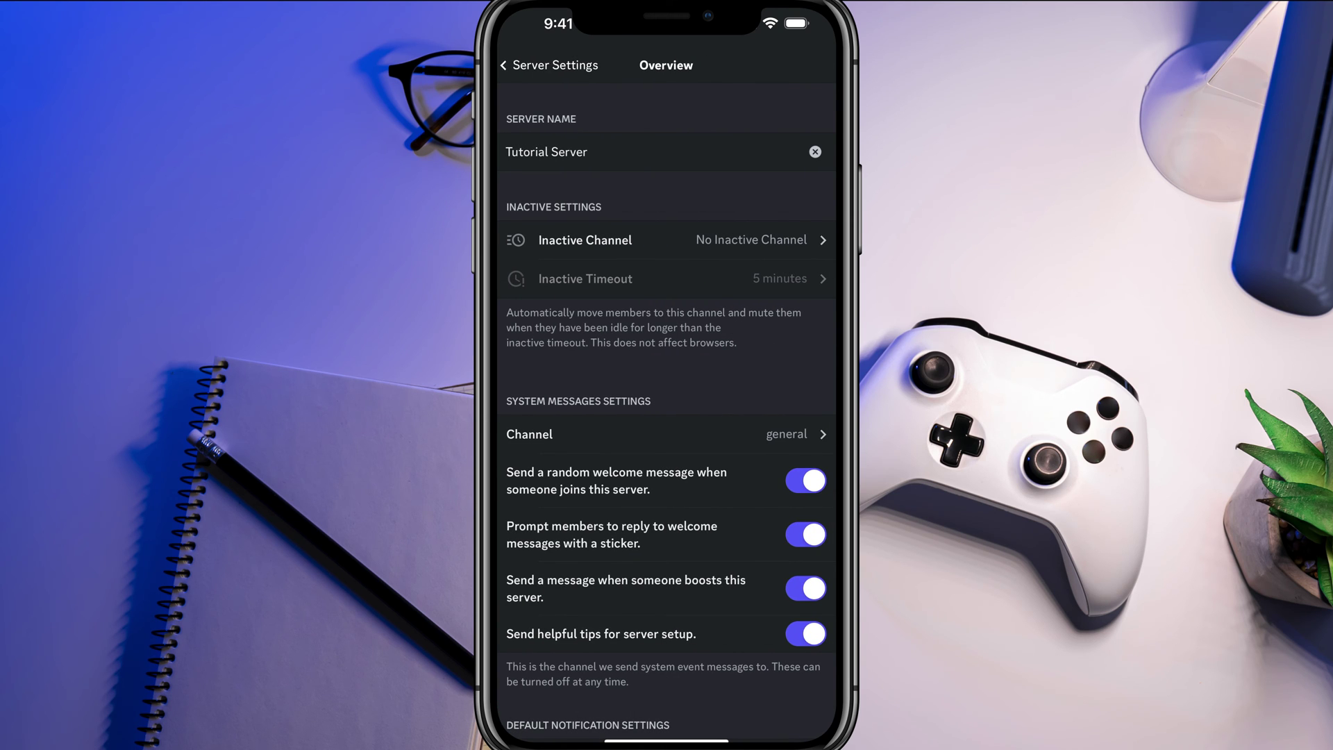
scroll(667, 416, down, 5)
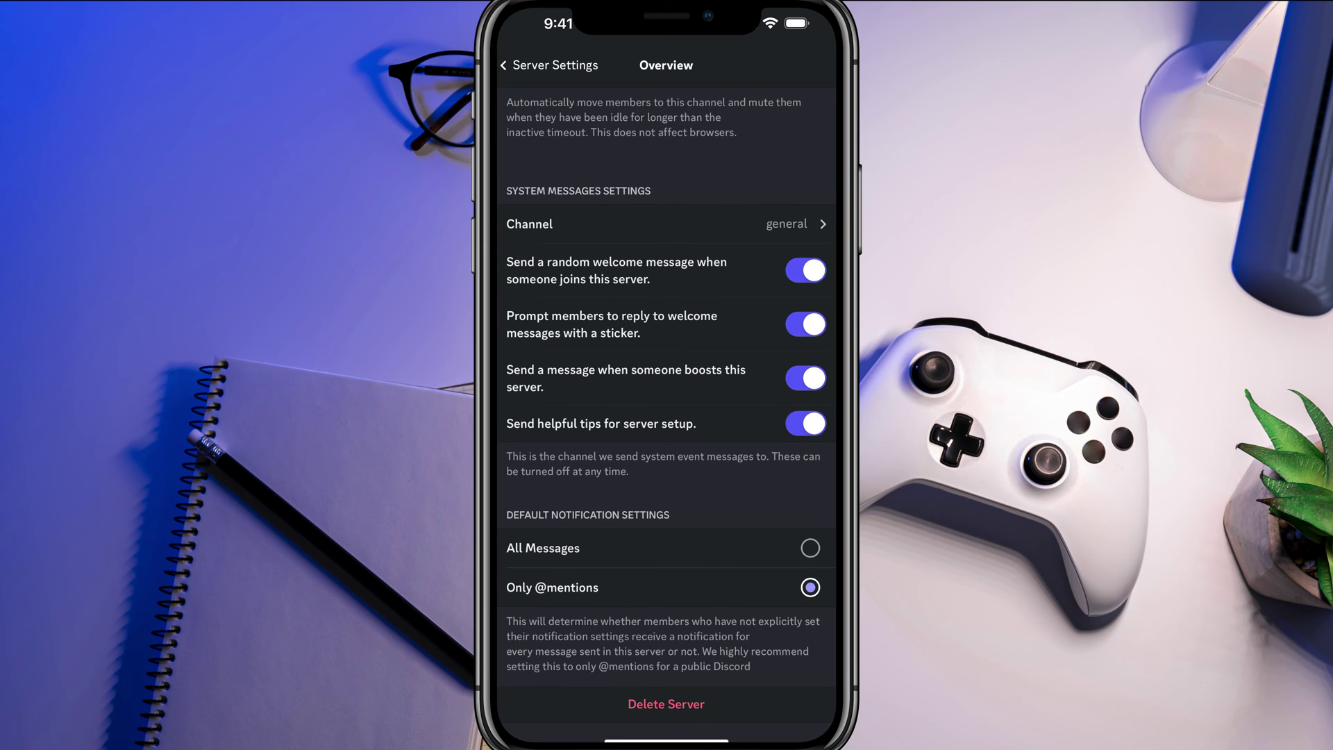
click(666, 705)
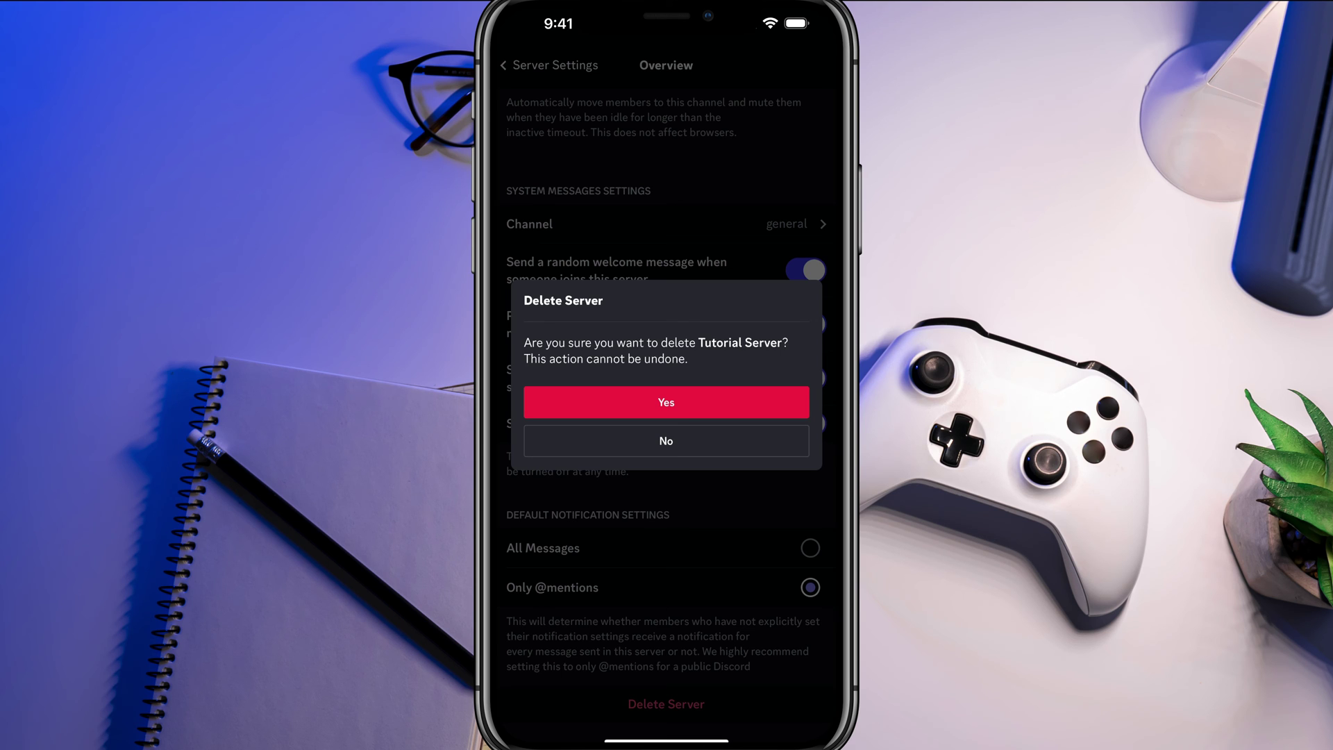
click(666, 441)
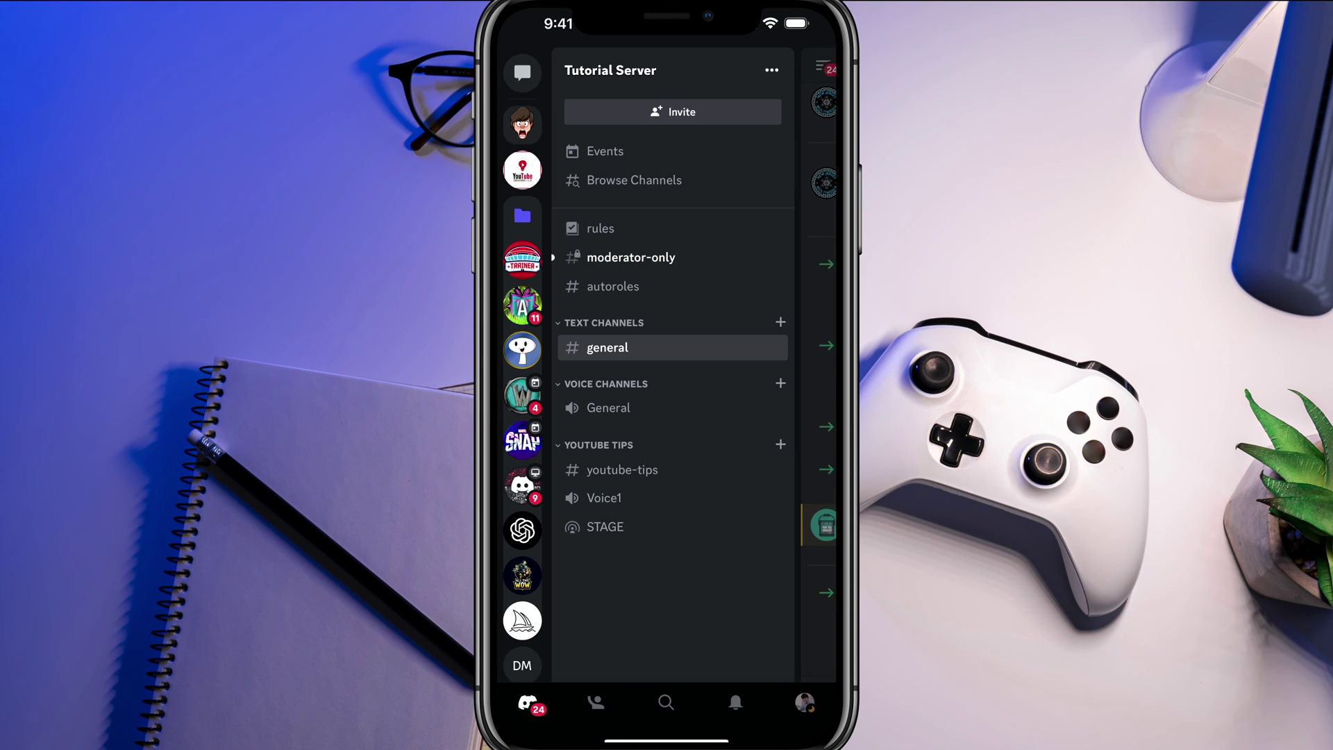